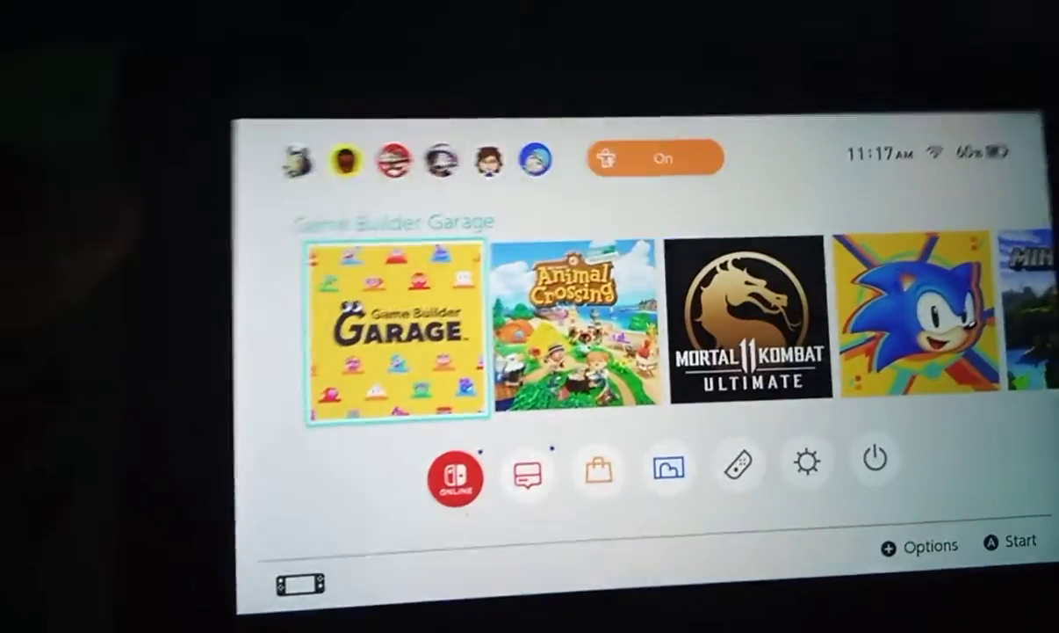
{"action": "key", "text": "Right"}
{"action": "key", "text": "Right"}
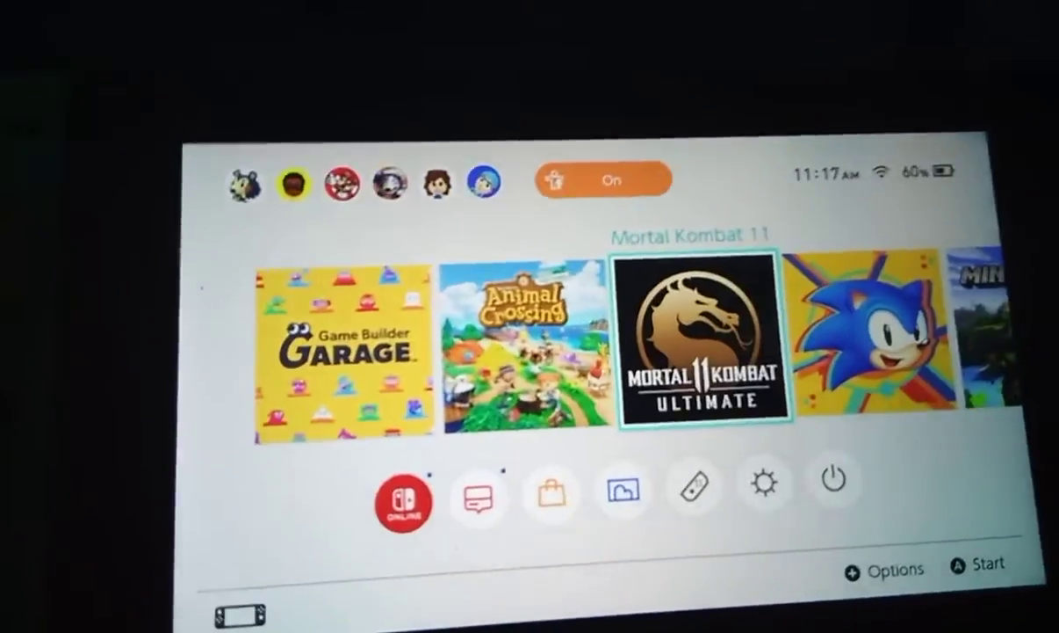
{"action": "key", "text": "Return"}
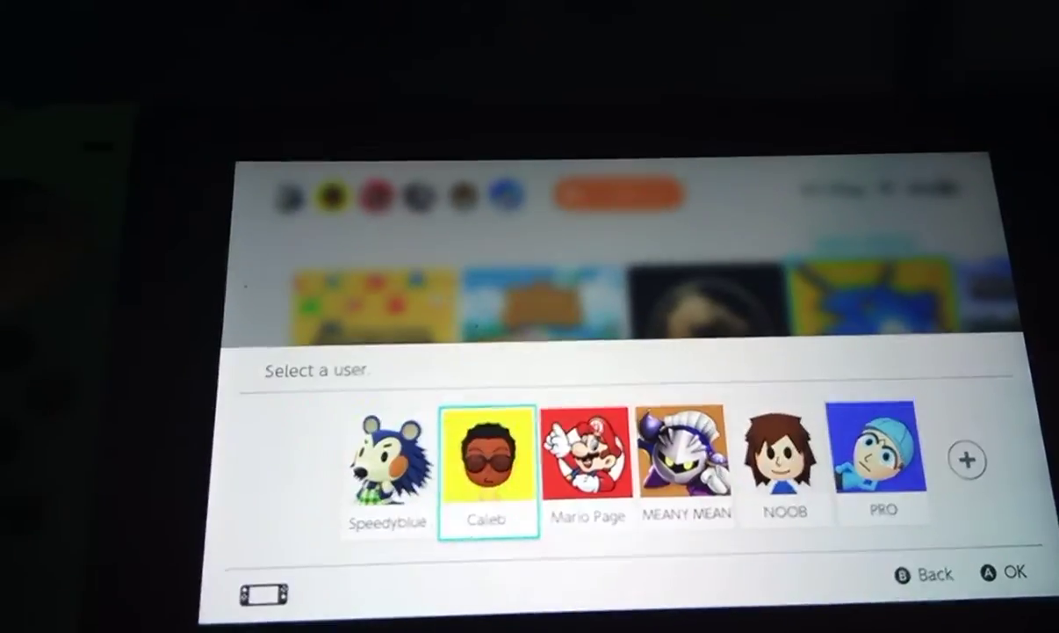
{"action": "key", "text": "Escape"}
{"action": "key", "text": "Right"}
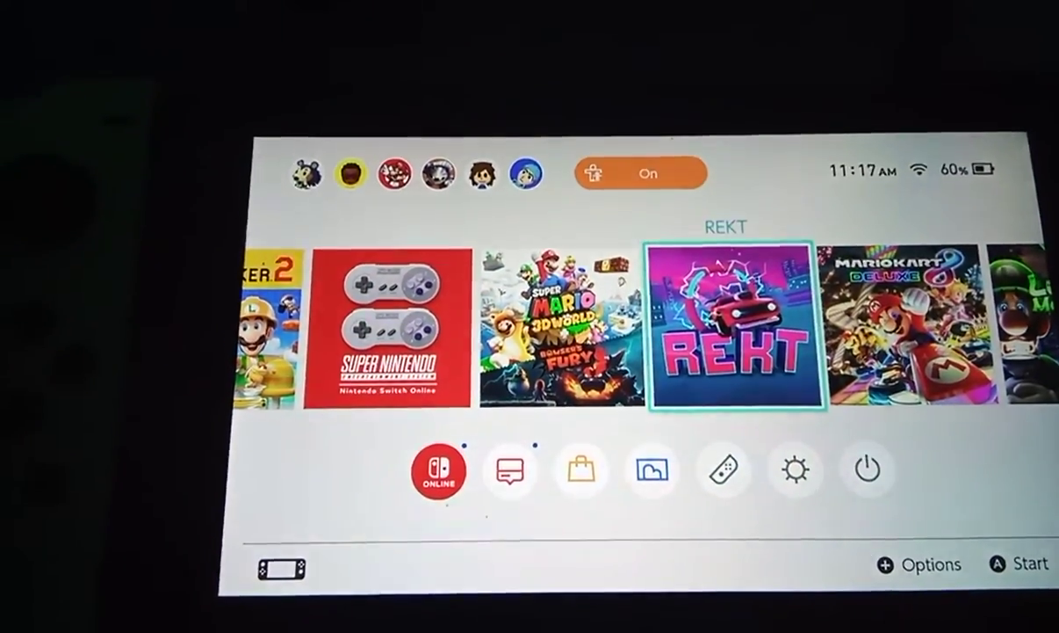
{"action": "key", "text": "Return"}
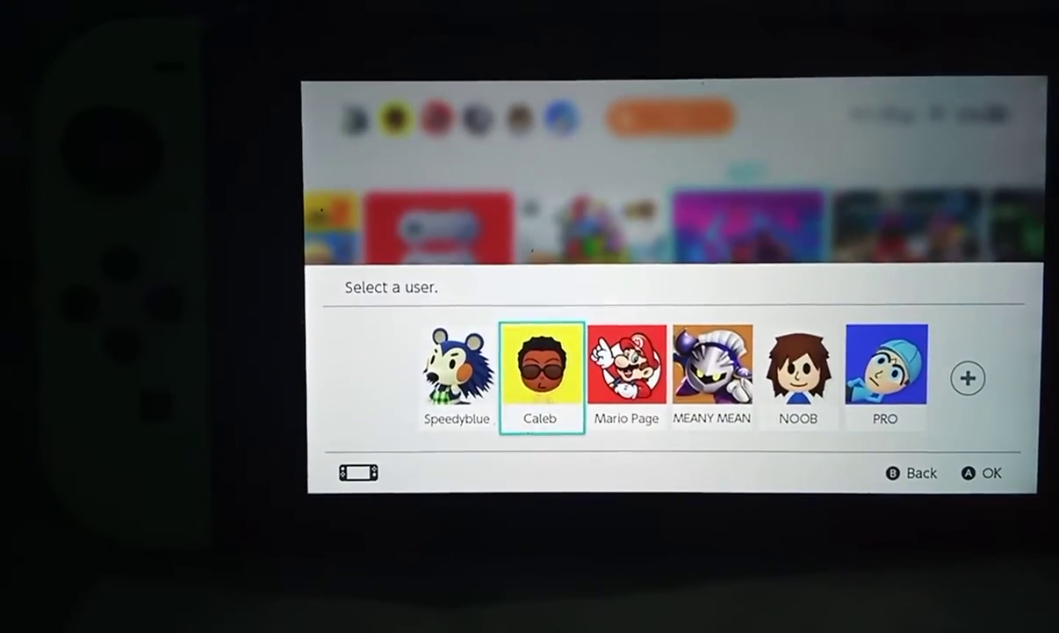